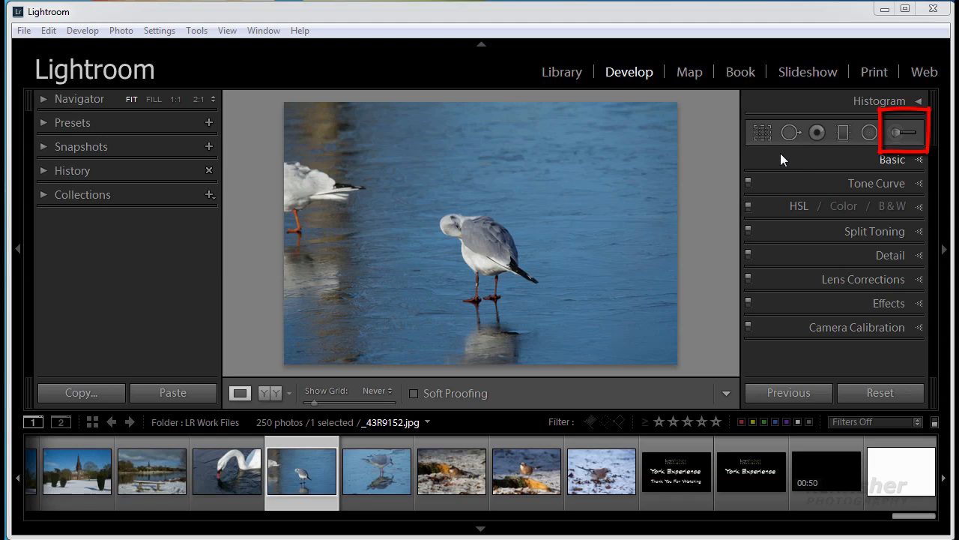
Step: Paint an Adjustment Brush stroke across the water near the photo's upper edge with feather 0, and set its exposure to -4.00
click(900, 134)
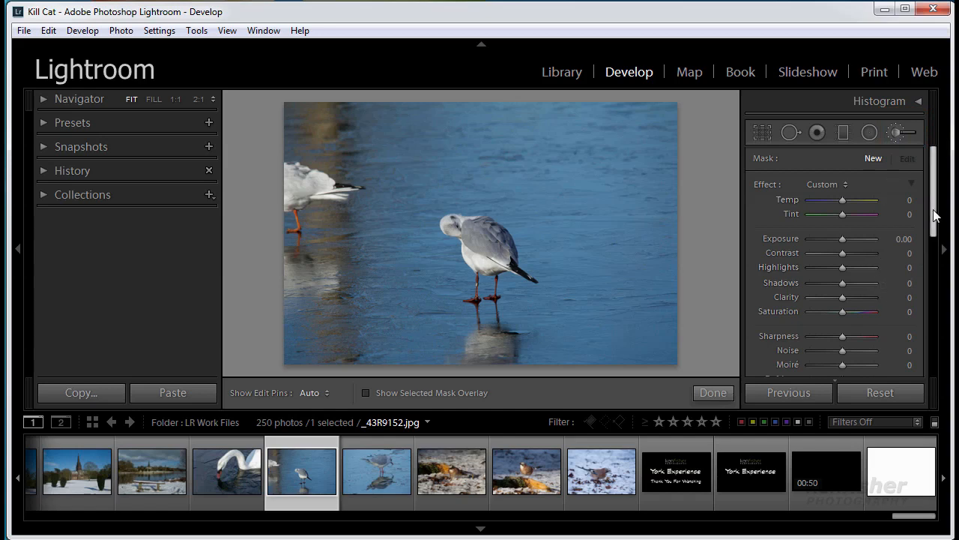
drag(935, 216, 927, 305)
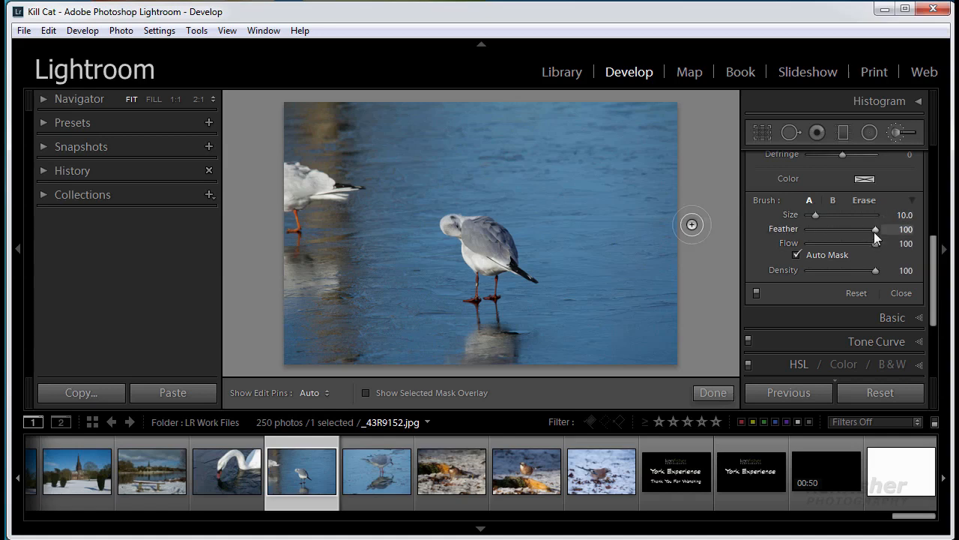
drag(875, 229, 797, 222)
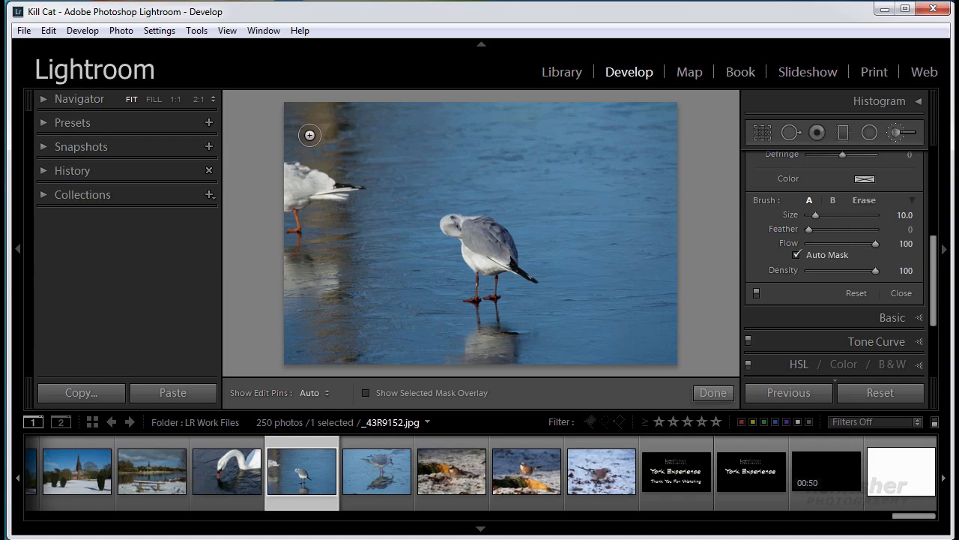
key(h)
key(h)
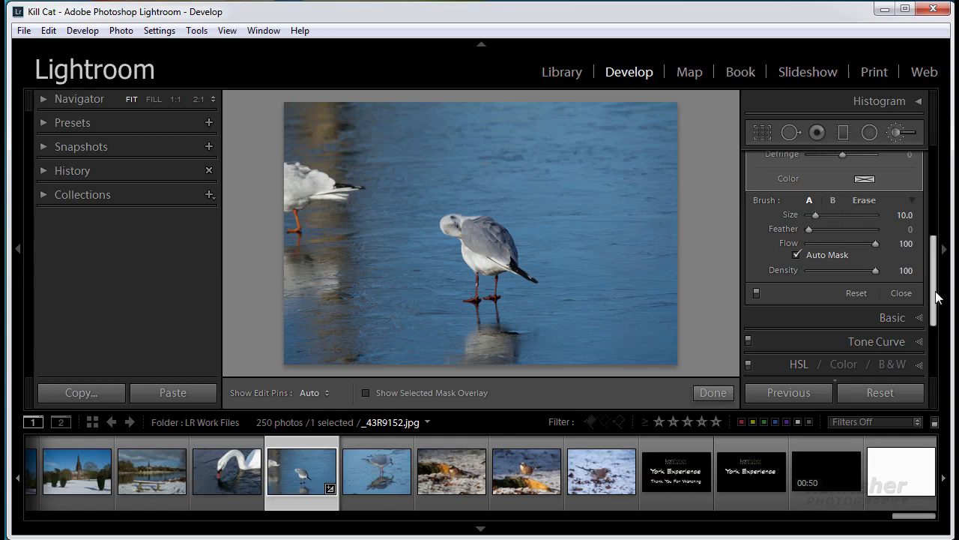
scroll(936, 297, up, 5)
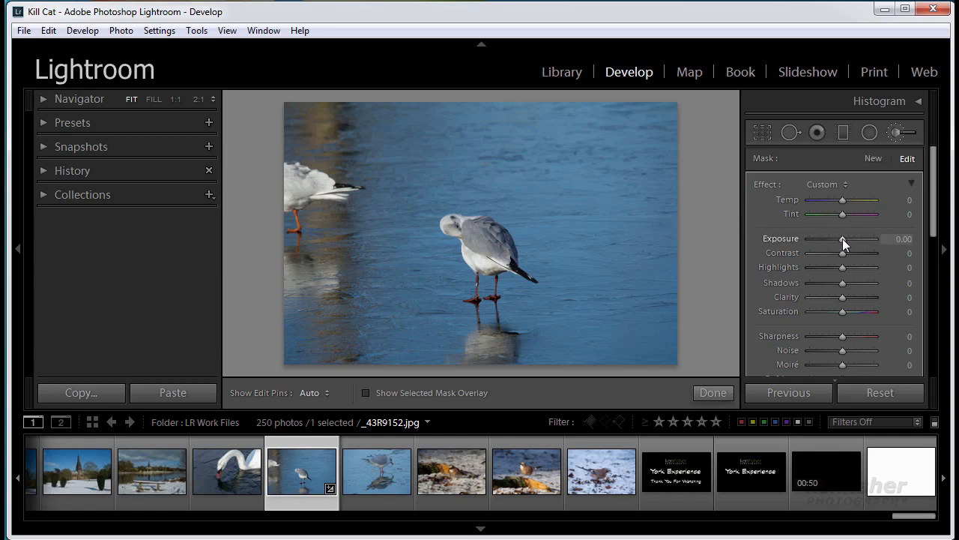
drag(843, 239, 807, 244)
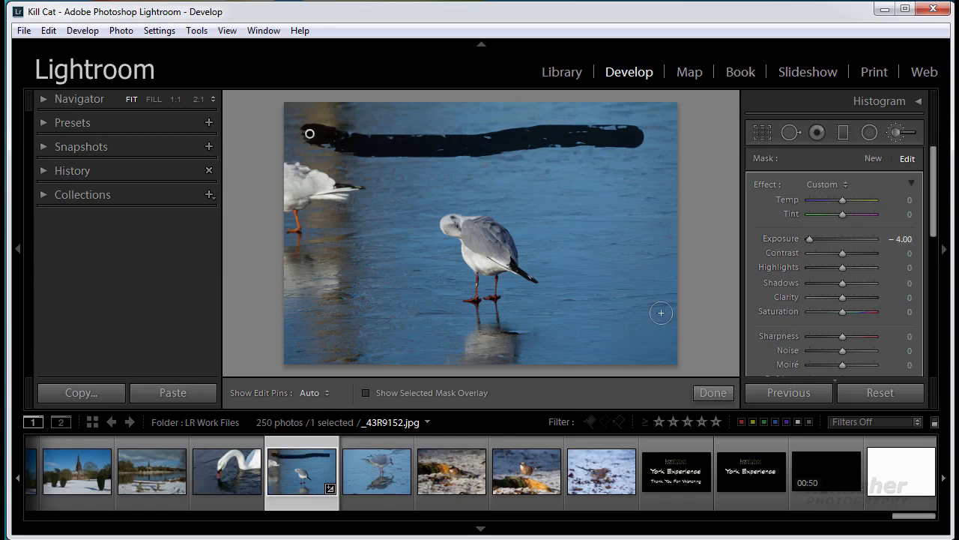
Step: Using brush B at size 5.0 and feather 0 with Auto Mask off, paint a thinner stroke across the photo below the first one
drag(934, 229, 927, 317)
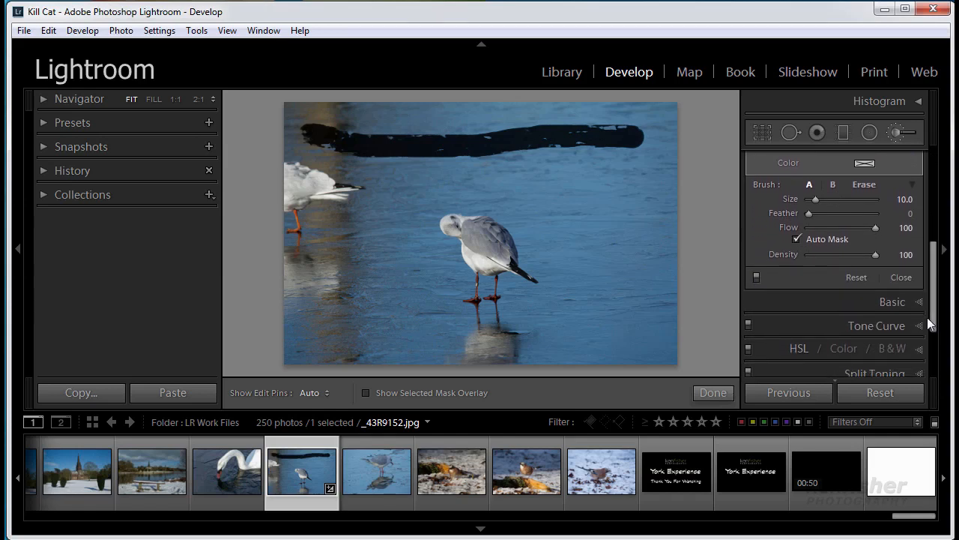
click(833, 185)
key(h)
drag(306, 175, 657, 183)
key(h)
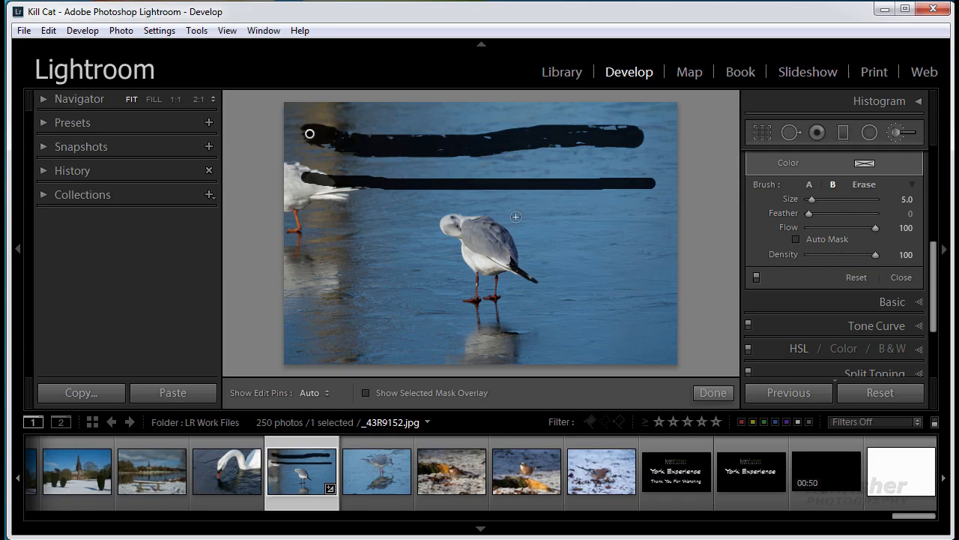
Step: Switch to brush A with feather 100 and paint a soft stroke across the photo at the height of the standing gull's head
click(809, 184)
drag(806, 212, 876, 214)
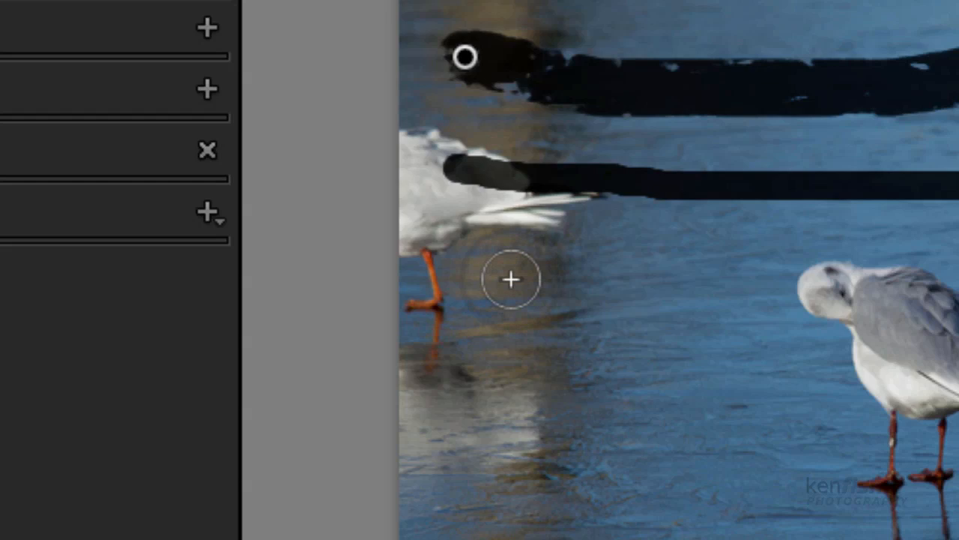
drag(469, 279, 671, 291)
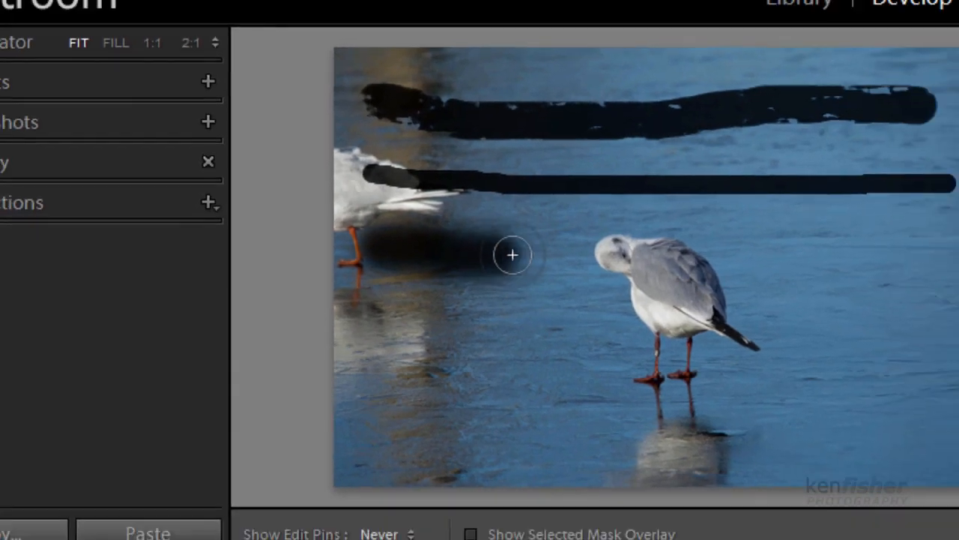
drag(512, 254, 943, 254)
key(h)
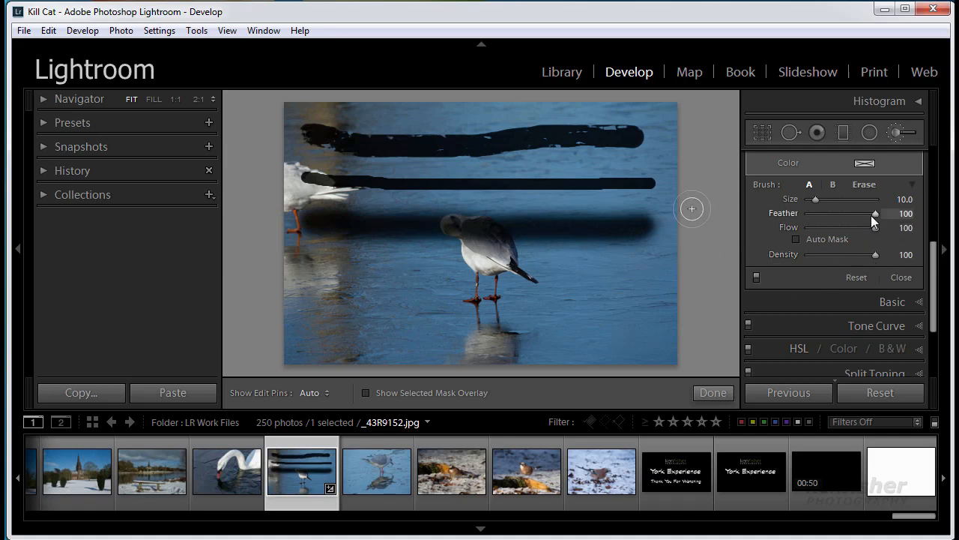
Step: Set brush A's feather to 49 and paint a fourth stroke across the photo below the soft one
drag(874, 213, 841, 215)
key(h)
drag(308, 268, 641, 271)
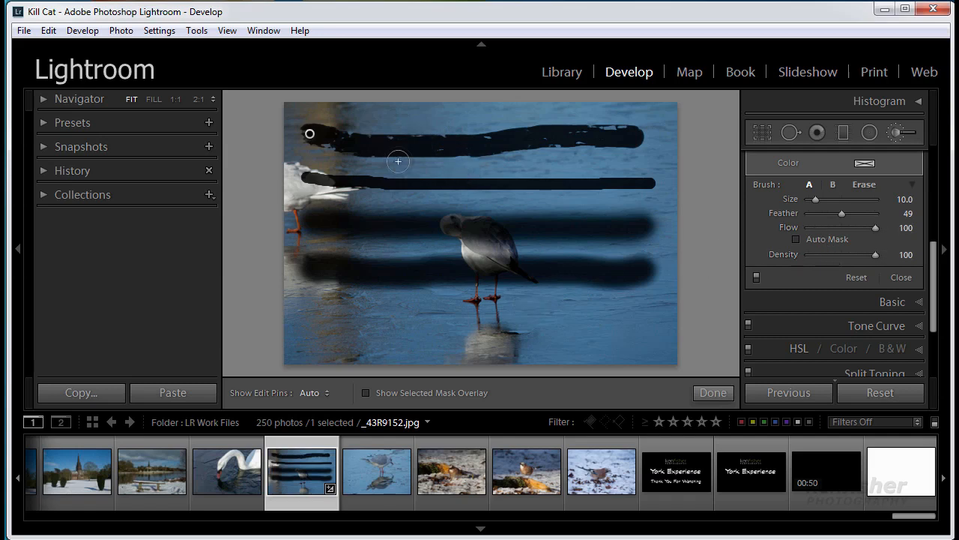
Step: Reset all the photo's adjustments and paint a new stroke across the upper water with feather 100
click(877, 391)
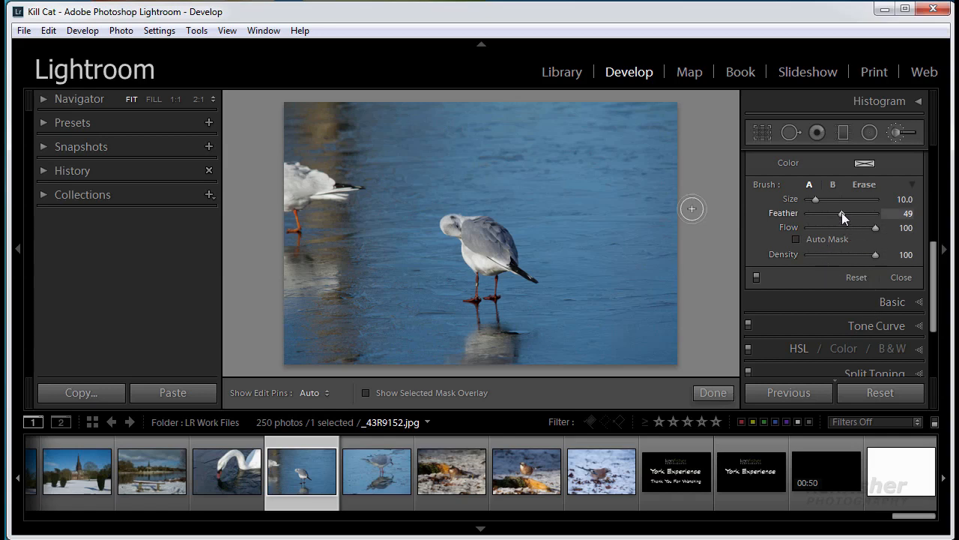
drag(841, 212, 888, 213)
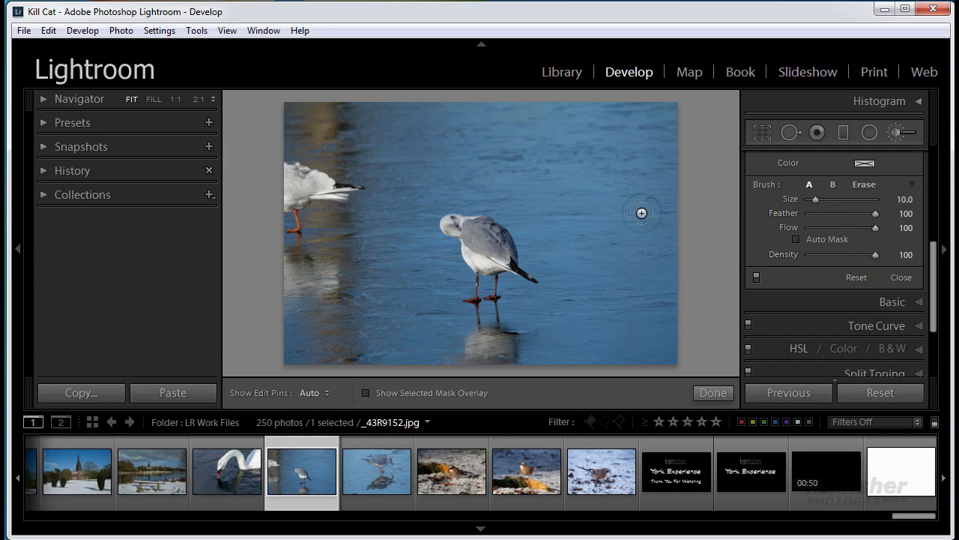
key(h)
key(h)
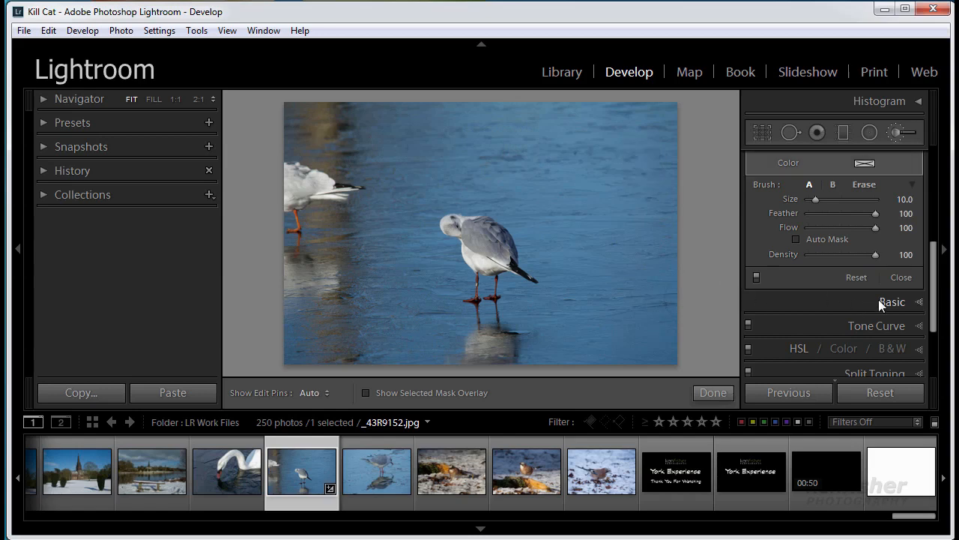
Step: Set the brush adjustment's exposure to -2.07 and give it a strong magenta colour tint
drag(932, 321, 944, 216)
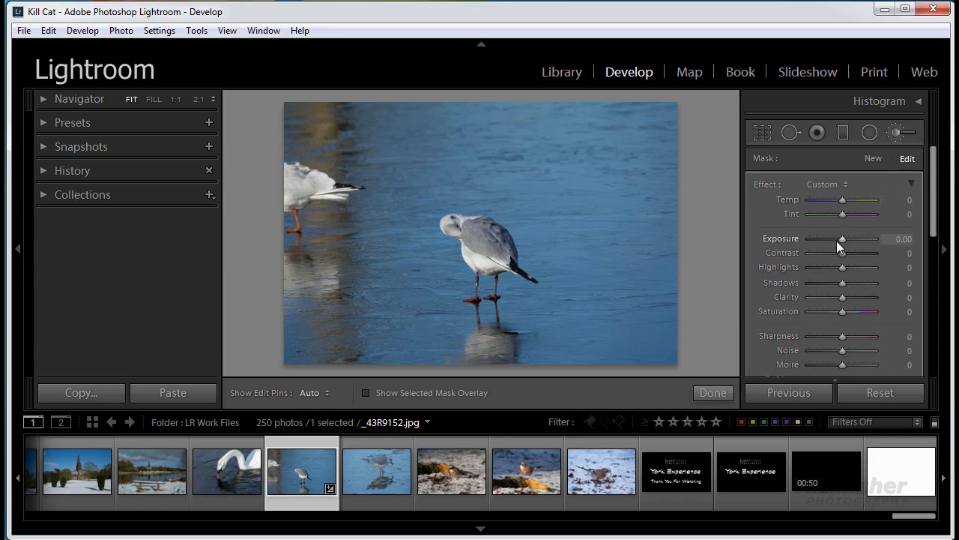
drag(842, 238, 824, 239)
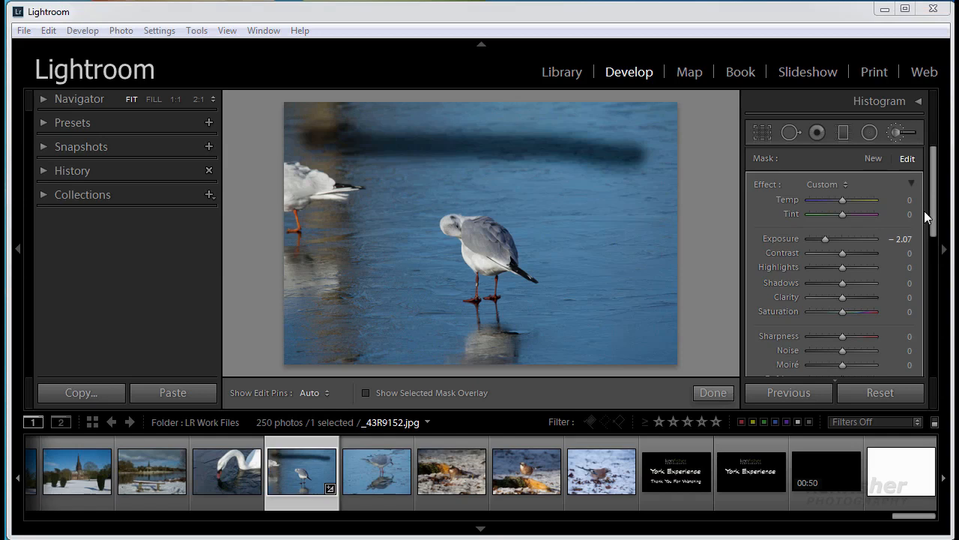
drag(936, 223, 935, 251)
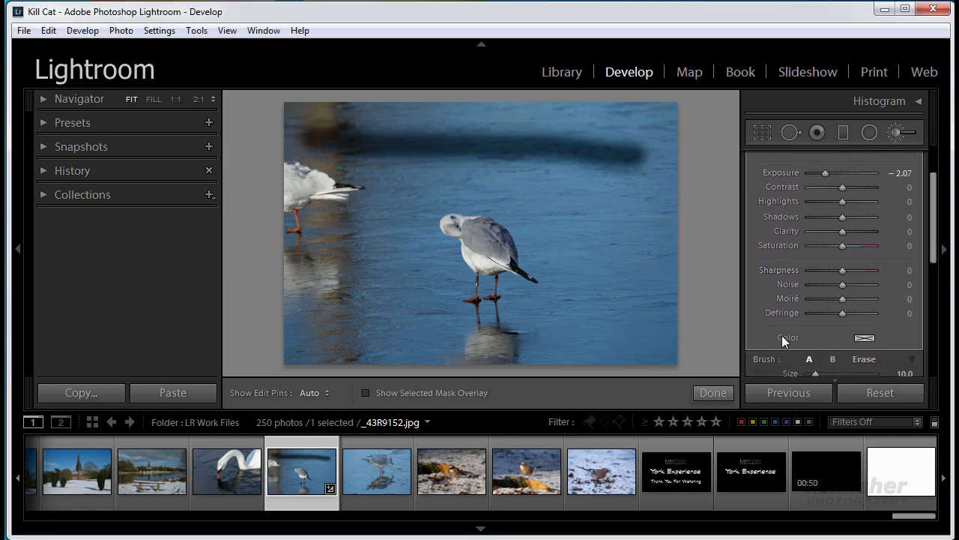
click(865, 337)
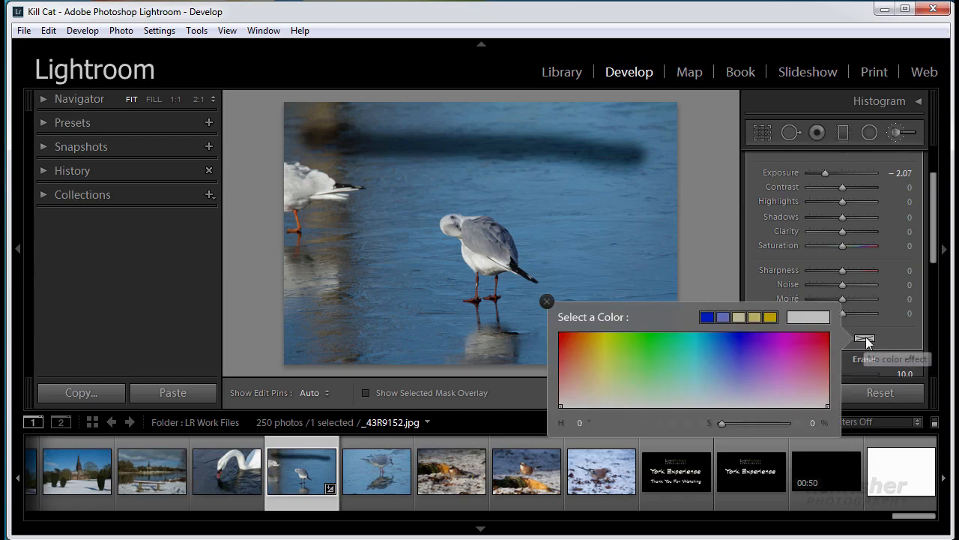
click(789, 344)
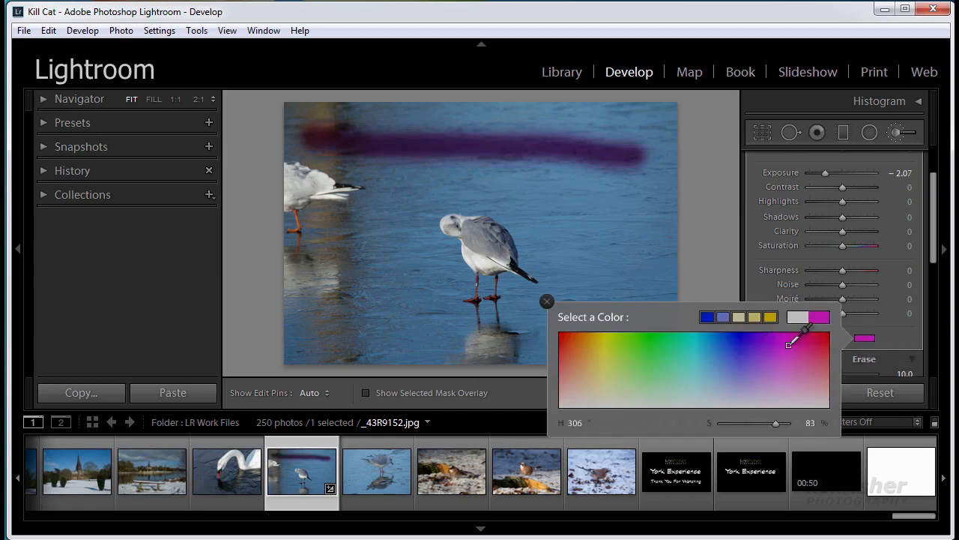
drag(786, 342, 783, 341)
click(547, 300)
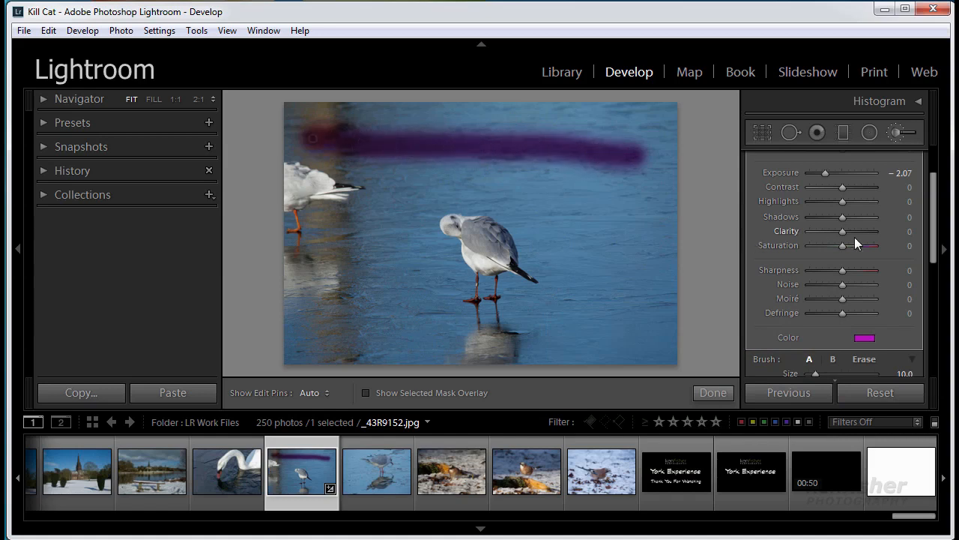
Step: Set the brush flow to 49 and paint a stroke across the water between the first stroke and the standing gull
drag(935, 256, 934, 298)
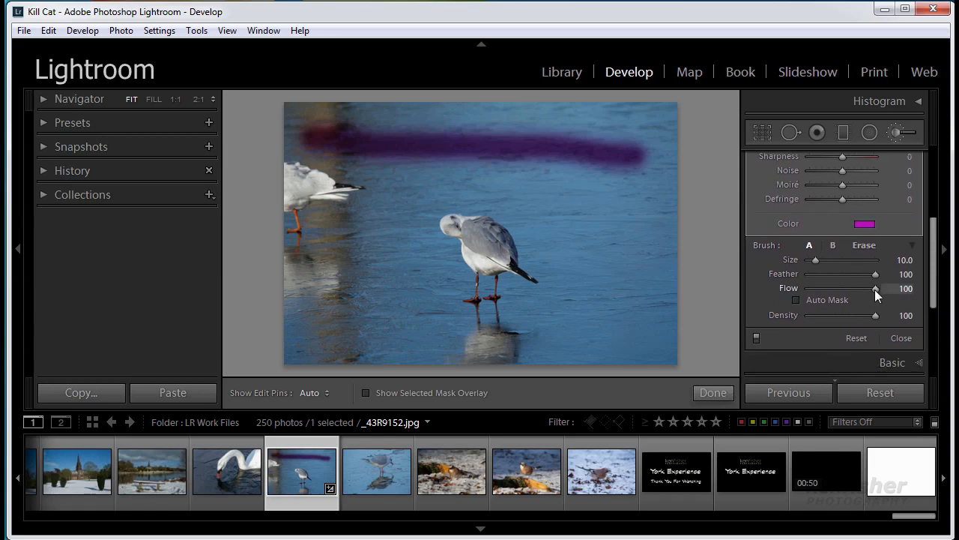
drag(875, 289, 839, 294)
key(h)
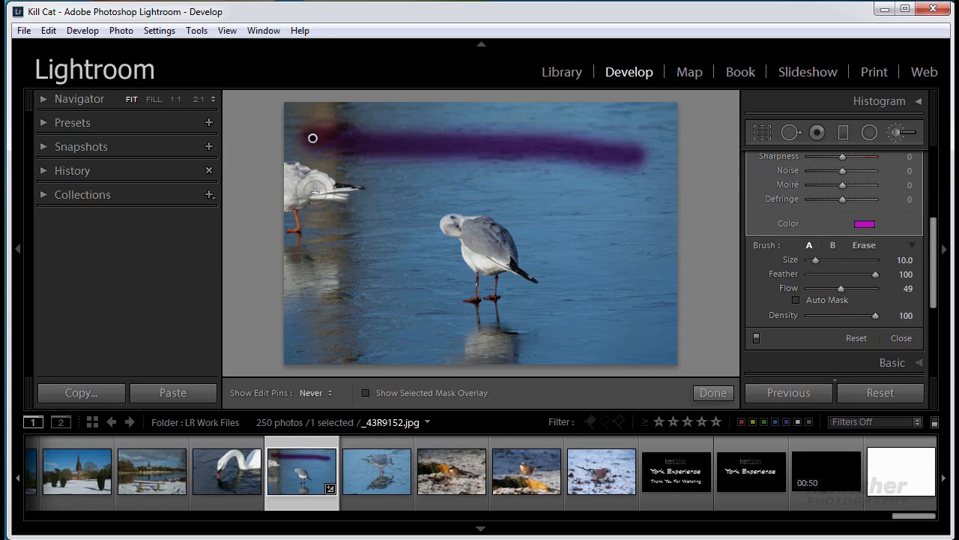
drag(454, 193, 642, 199)
key(h)
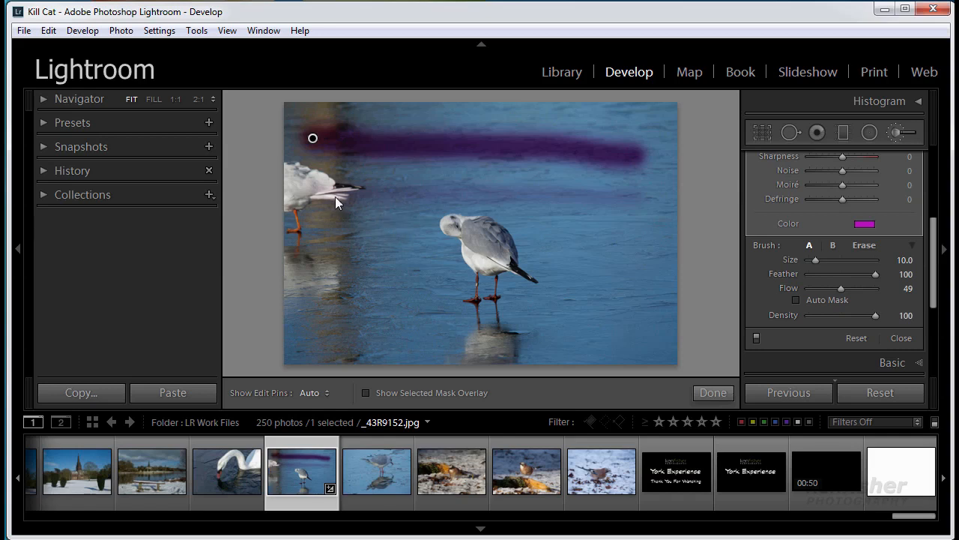
Step: Paint repeatedly back and forth over the second stroke to build up its tint
key(h)
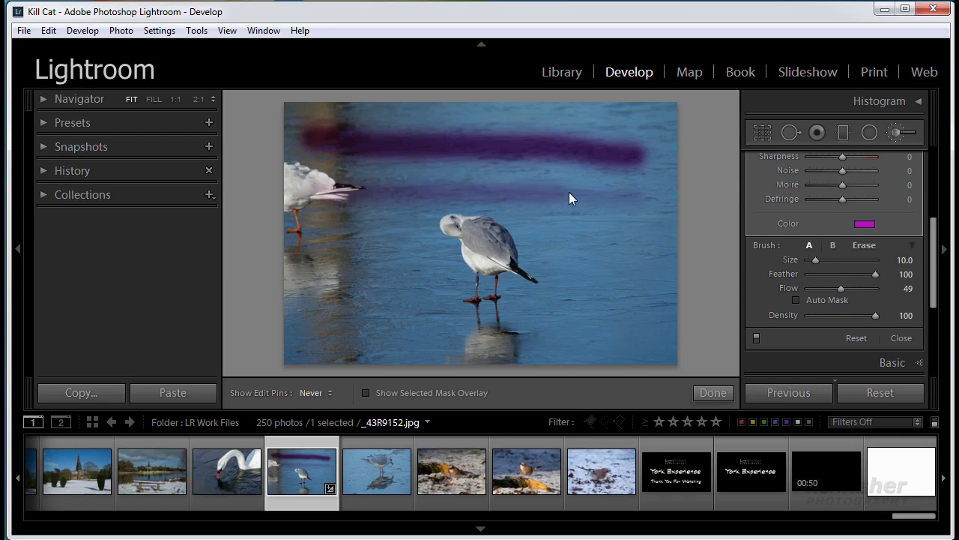
key(h)
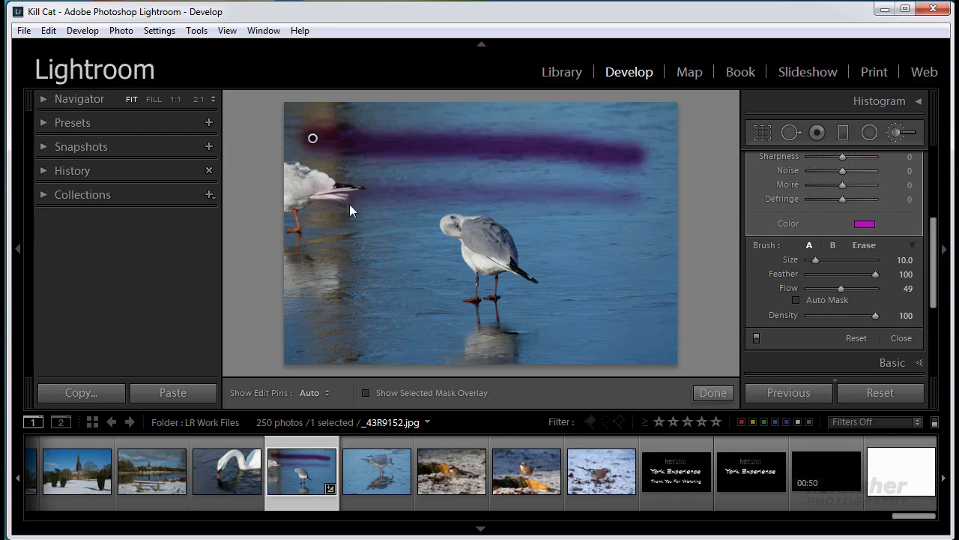
key(h)
key(h)
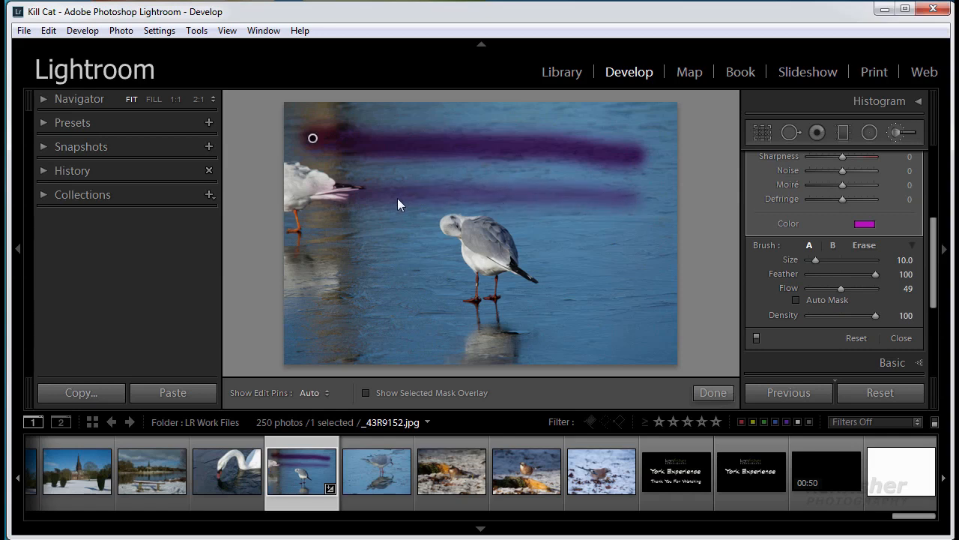
key(h)
key(h)
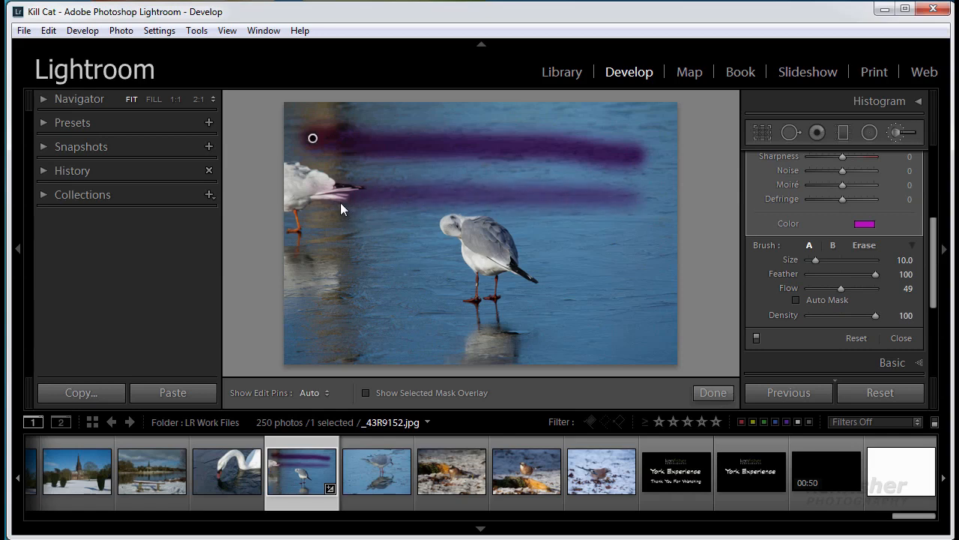
key(h)
key(h)
key(h)
key(h)
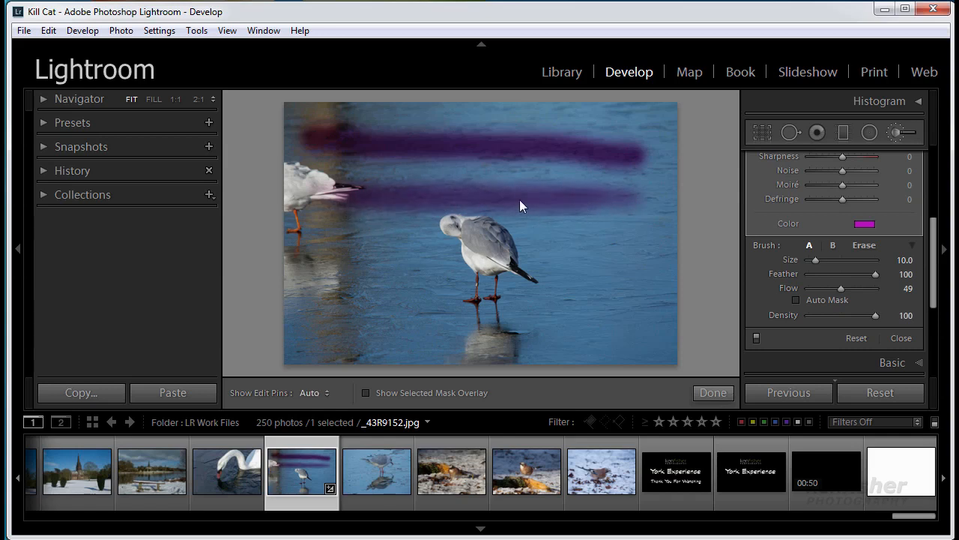
key(h)
key(h)
key(h)
key(h)
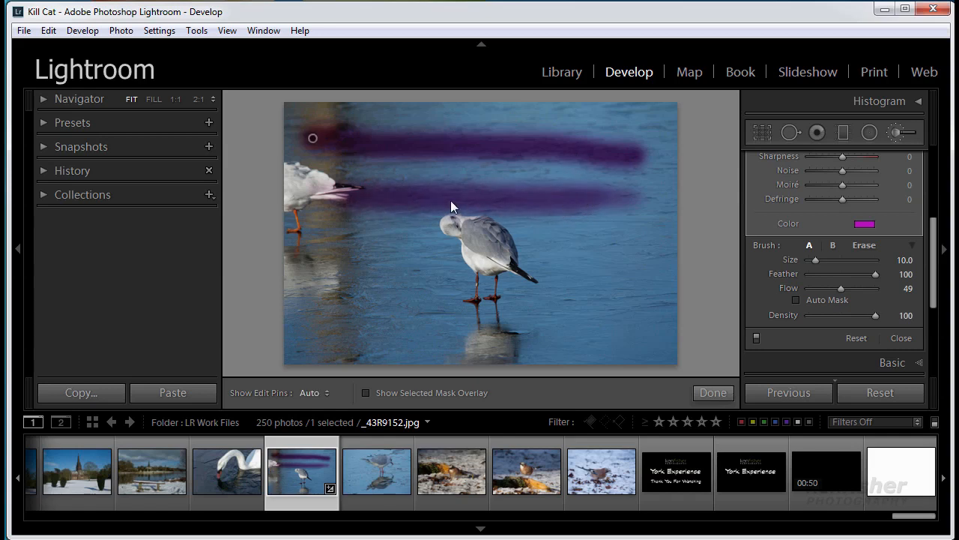
key(h)
key(h)
key(h)
key(h)
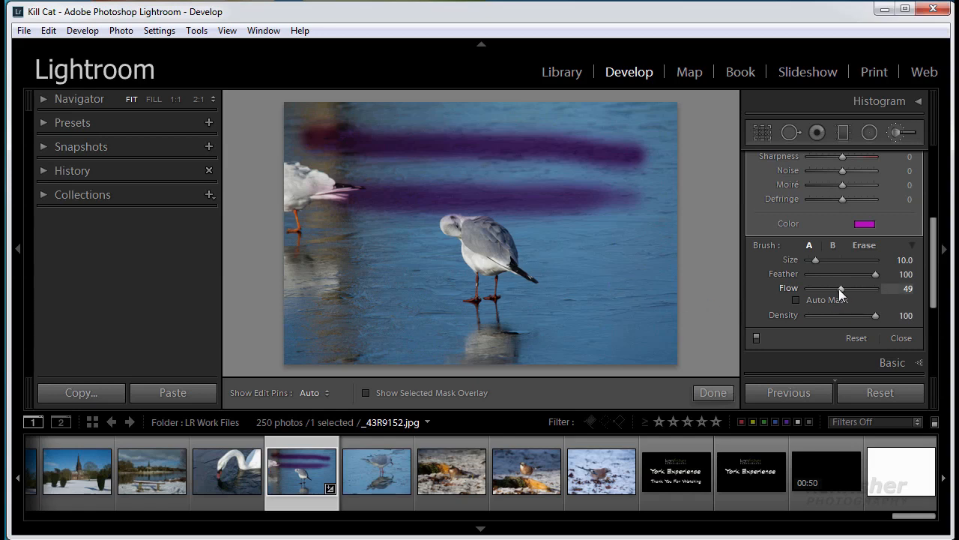
Step: Set the brush flow to 100 and density to 51, and paint a third stroke across the standing gull's body
drag(840, 289, 857, 289)
drag(876, 315, 843, 321)
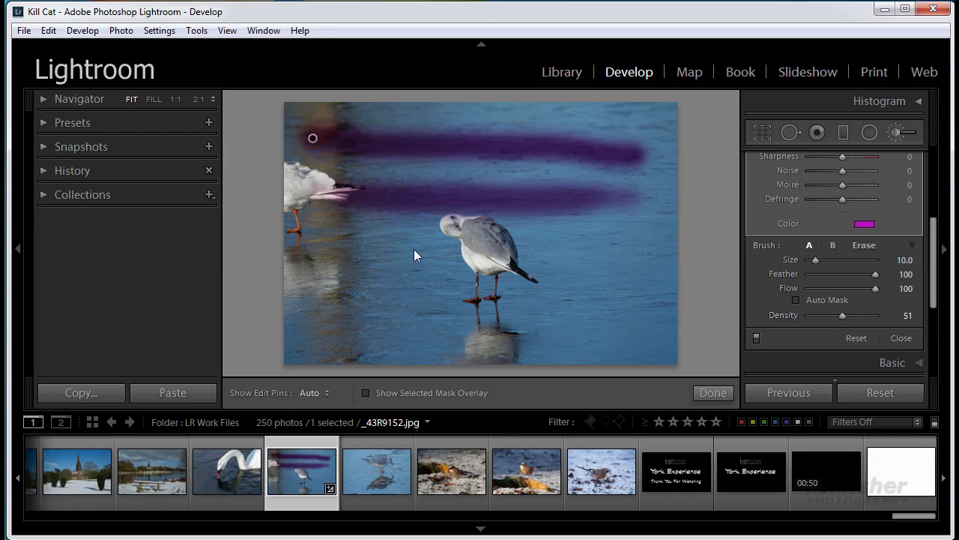
key(h)
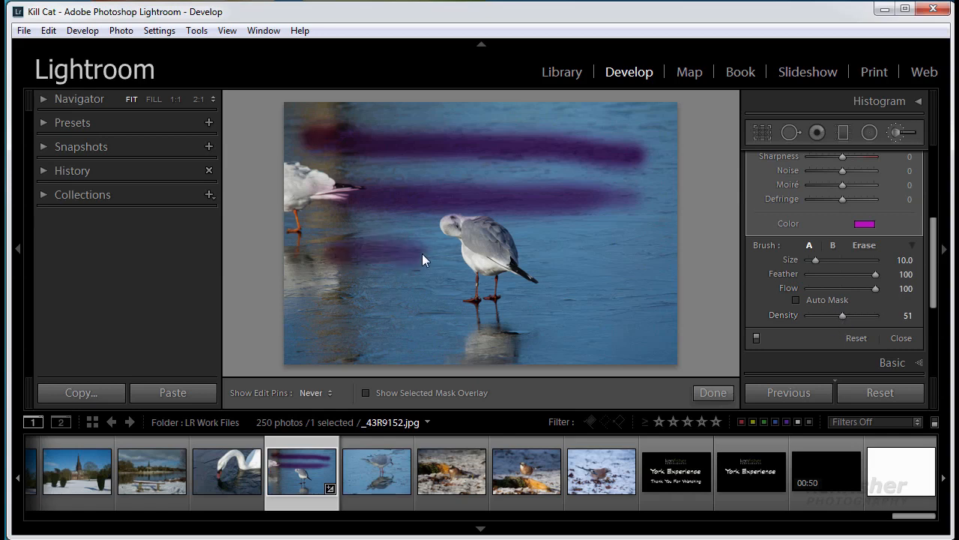
mouse_move(516, 253)
mouse_down()
mouse_move(635, 251)
mouse_move(381, 257)
mouse_up()
key(h)
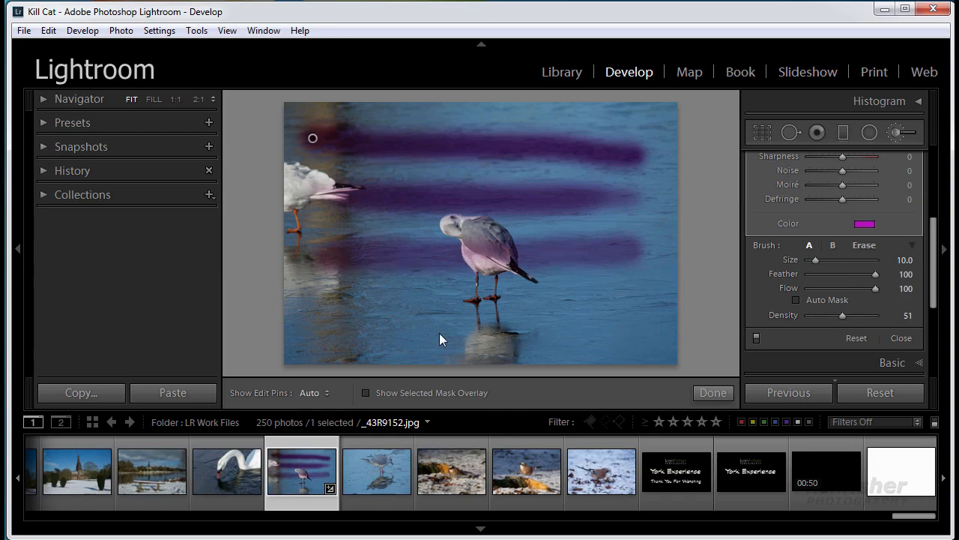
Step: Paint over the third stroke again at the same density
key(h)
key(h)
key(h)
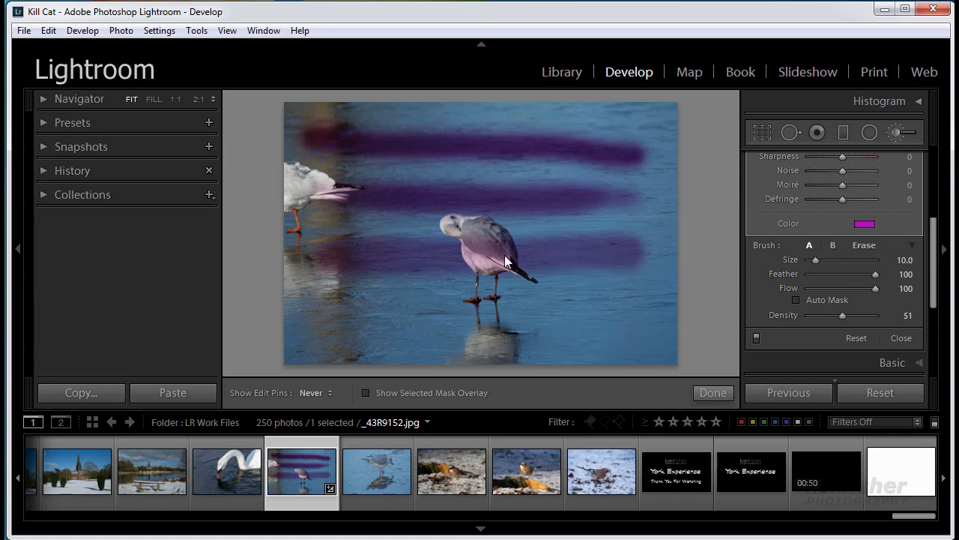
Step: Toggle the edit pin display on and off over the painted strokes, leaving it set to Auto
key(h)
key(h)
key(h)
key(h)
key(h)
key(h)
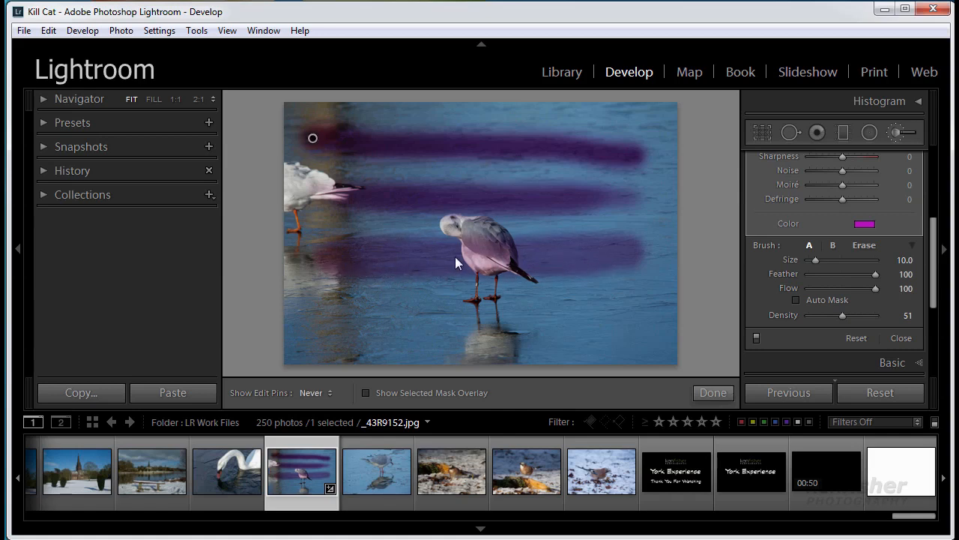
key(h)
key(h)
key(h)
key(h)
key(h)
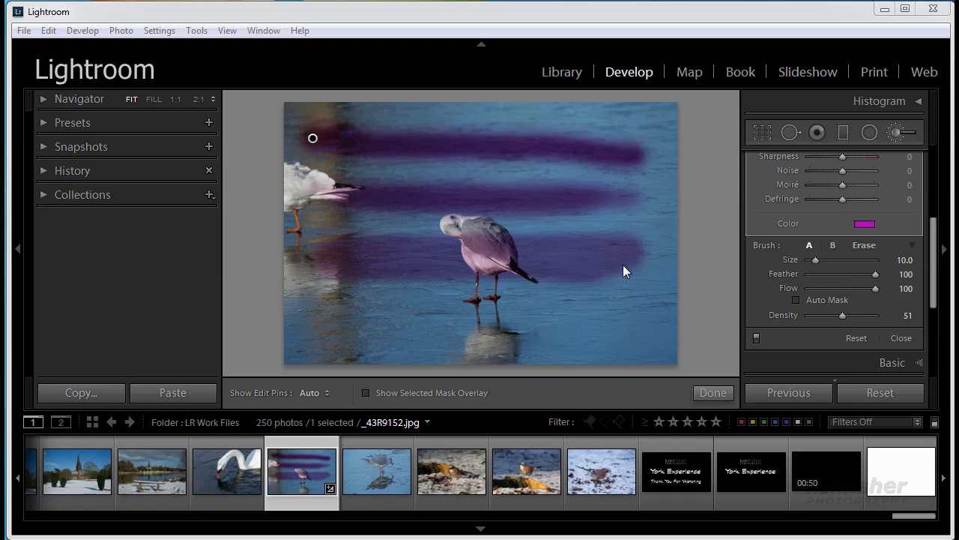
Step: Switch the brush to Erase and erase thin diagonal lines through all three purple strokes, working from right to left
click(864, 246)
drag(579, 134, 541, 273)
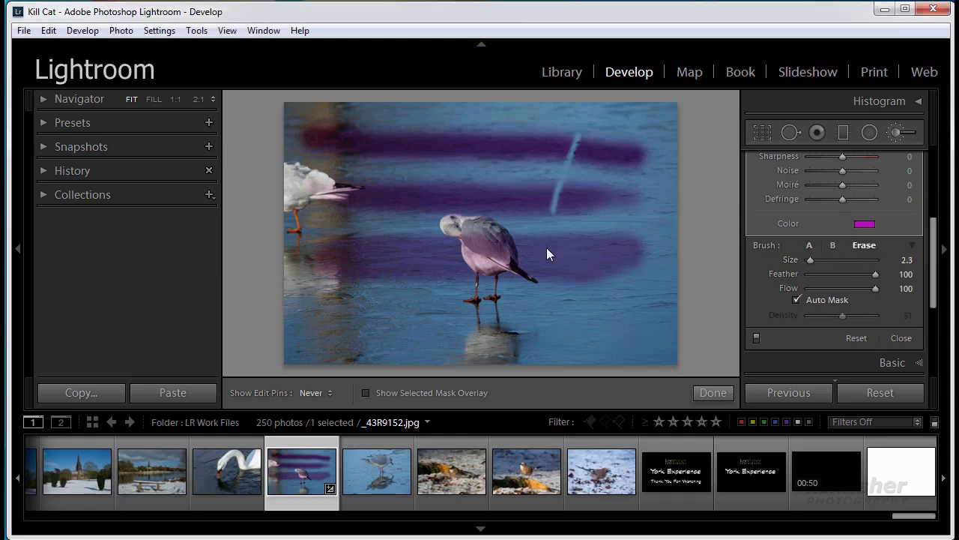
drag(518, 139, 459, 281)
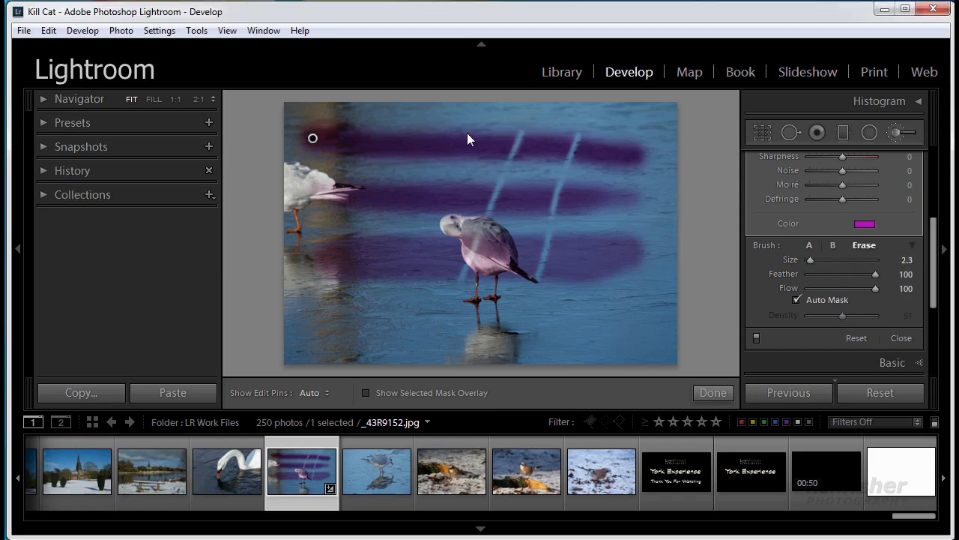
drag(466, 133, 425, 280)
drag(417, 135, 377, 283)
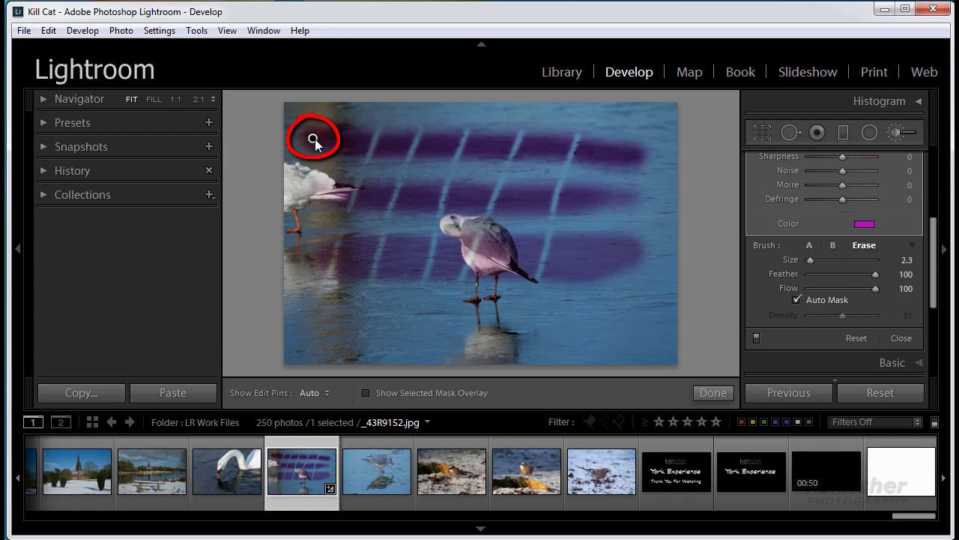
Step: Set the exposure of the purple strokes' adjustment to -1.79
mouse_move(313, 143)
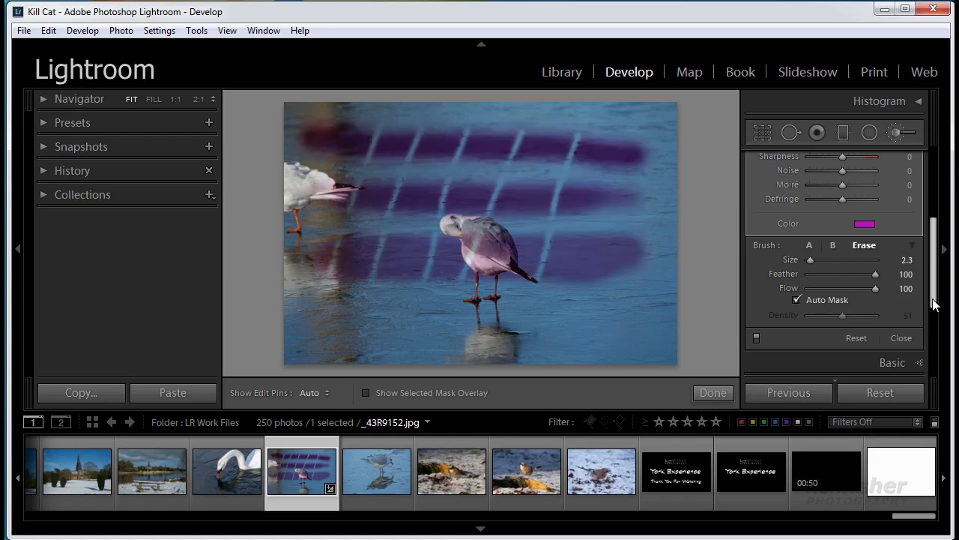
drag(933, 299, 934, 227)
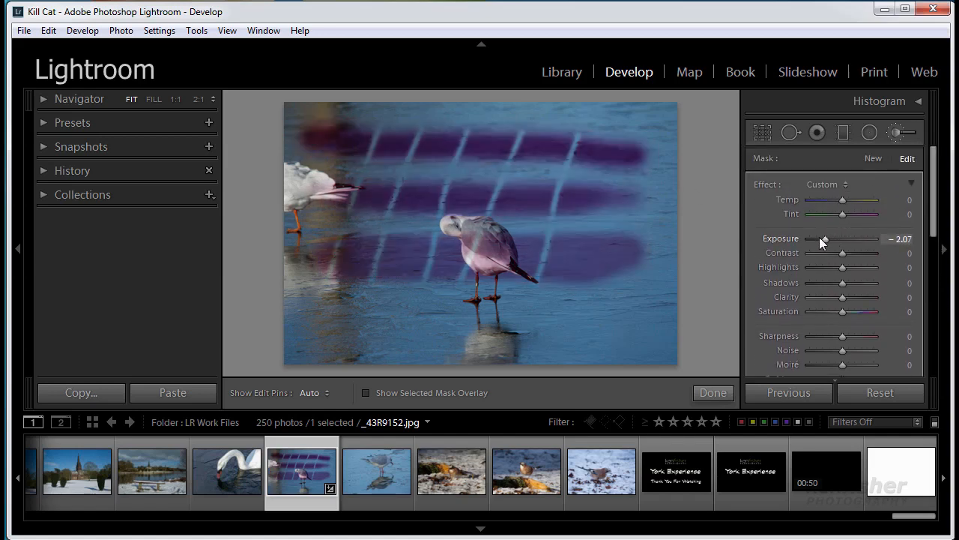
drag(826, 237, 839, 235)
drag(835, 234, 828, 243)
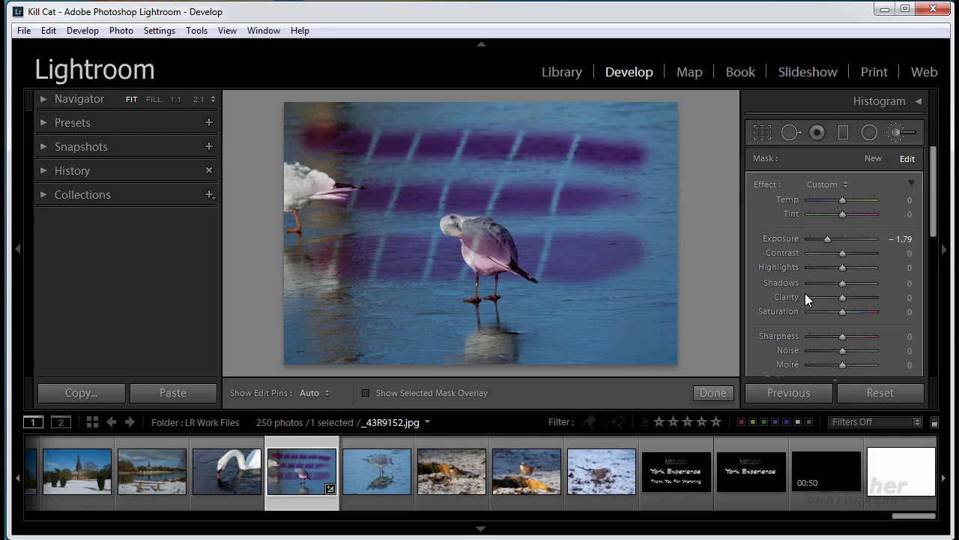
Step: Start a new brush mask with exposure 2.80 and paint a horizontal stroke across the water at the standing gull's feet
click(874, 158)
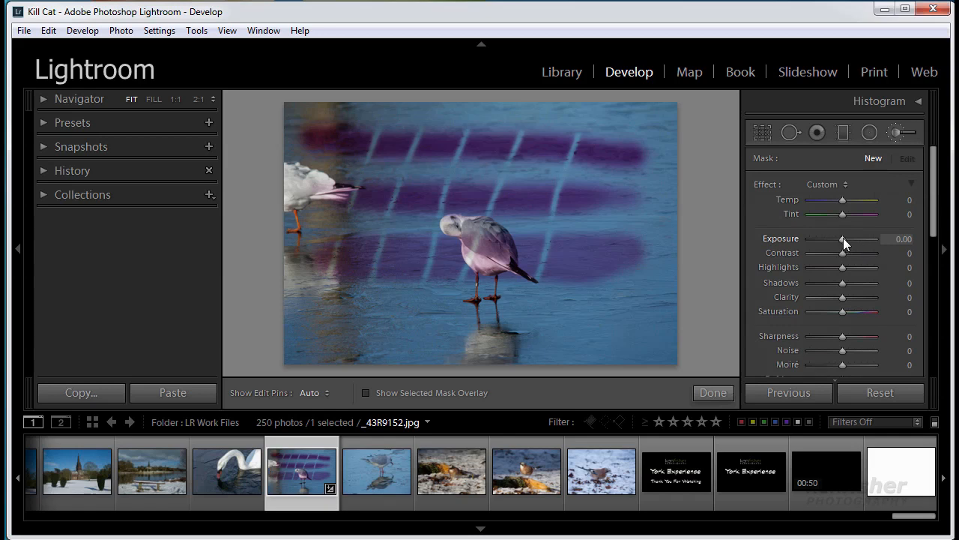
drag(843, 238, 866, 238)
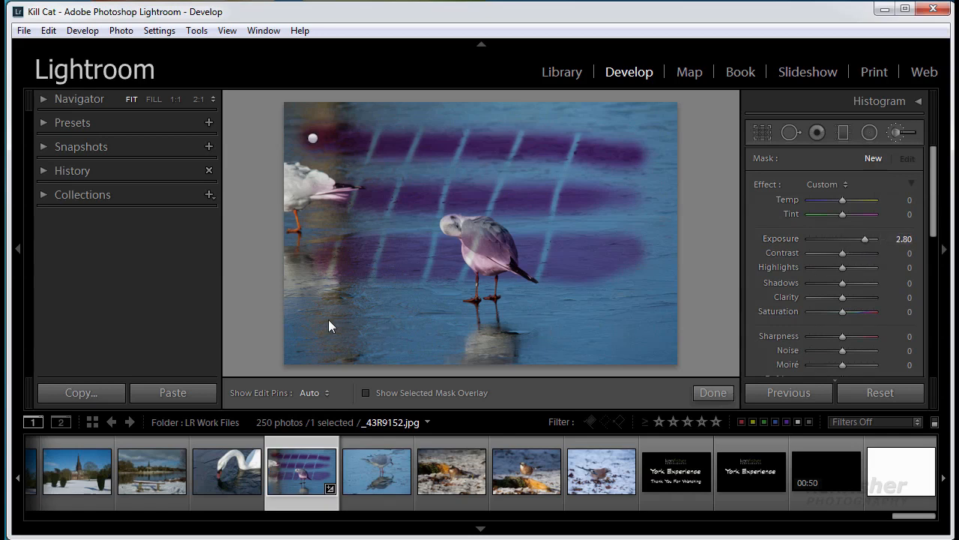
key(h)
drag(328, 325, 398, 324)
drag(493, 324, 625, 317)
key(h)
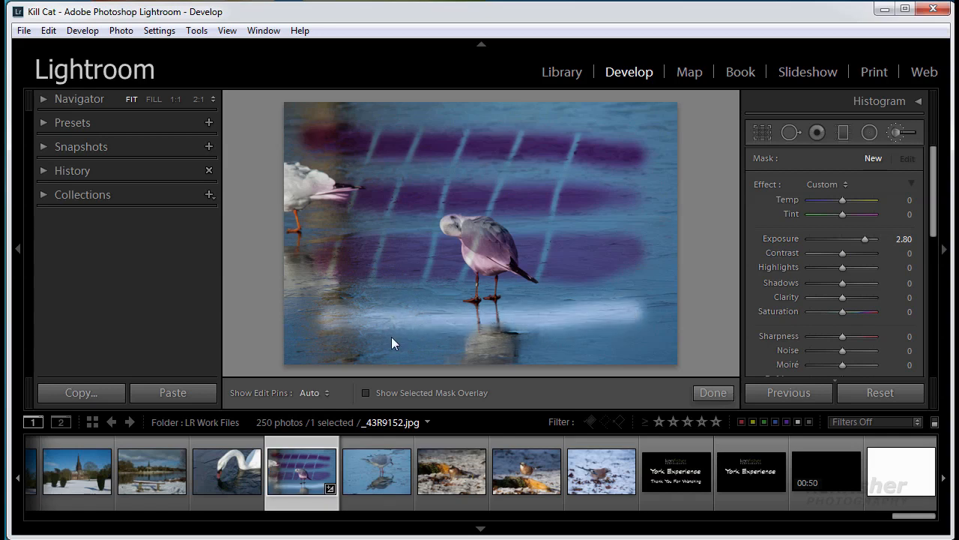
Step: Paint over the bright stroke again to widen and strengthen it across the gull's reflection
key(h)
mouse_move(351, 318)
mouse_down()
mouse_move(562, 317)
mouse_move(508, 321)
mouse_up()
key(h)
key(h)
drag(361, 325, 610, 314)
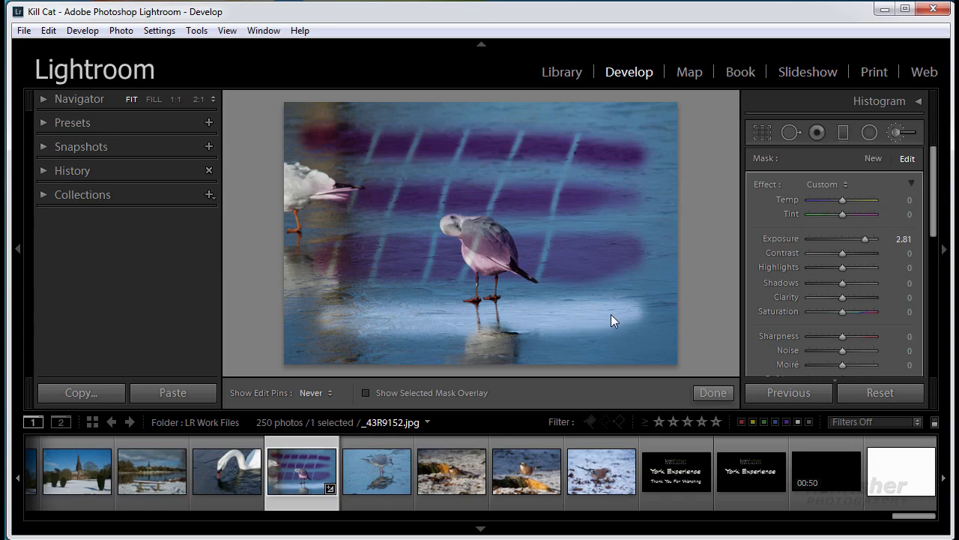
Step: Show the edit pins, preview the mask of the purple strokes and select its pin
key(h)
mouse_move(329, 320)
mouse_move(312, 141)
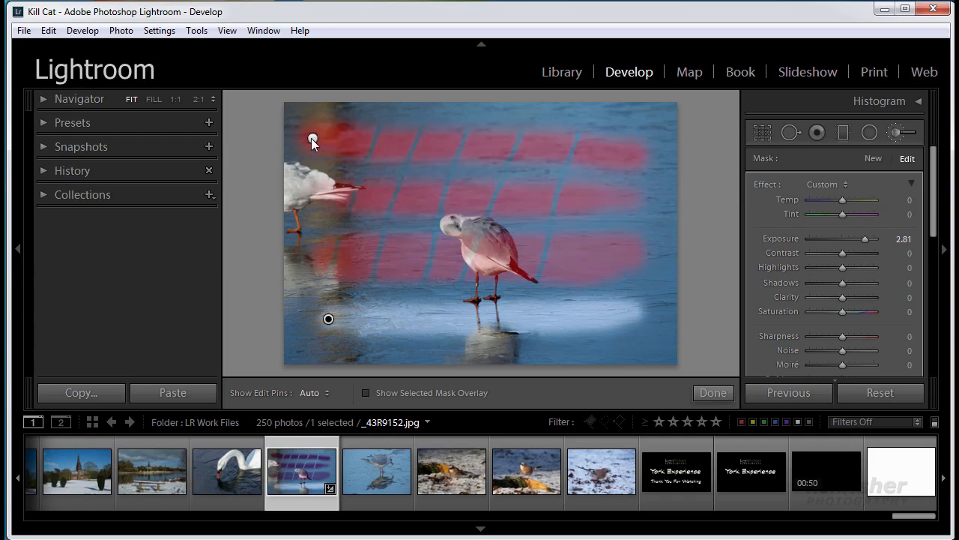
click(312, 138)
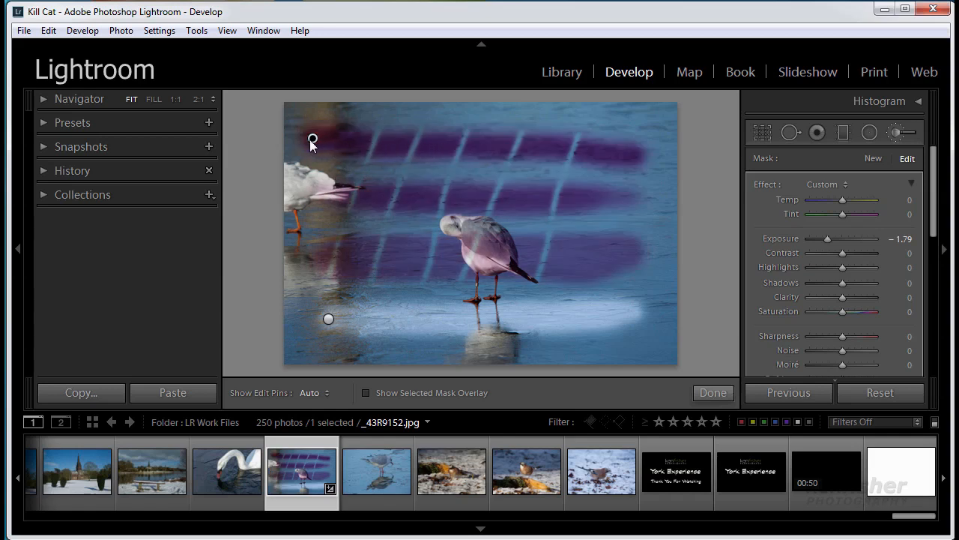
Step: Set the bright stroke's exposure to 1.52 and the purple strokes' exposure to -1.61, selecting each adjustment by its pin
click(329, 321)
drag(864, 239, 855, 241)
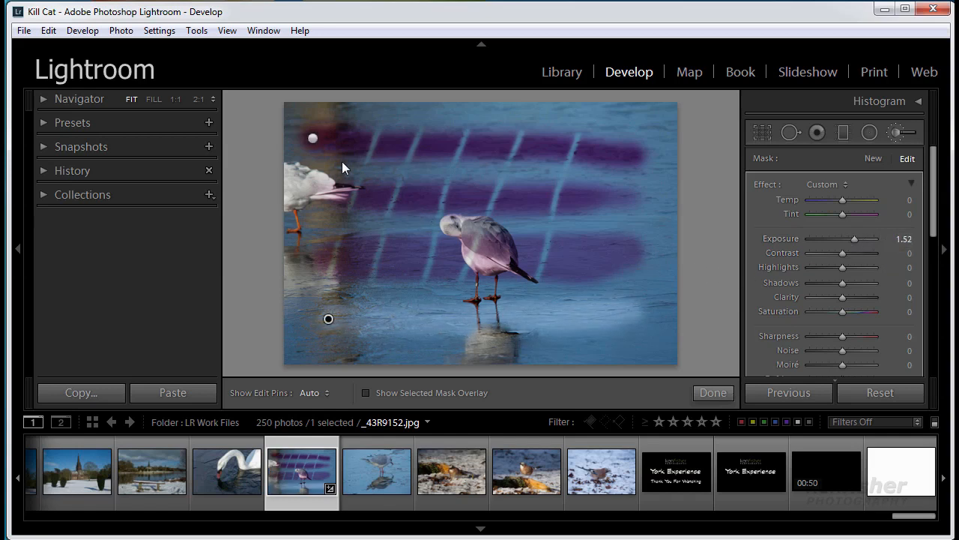
click(311, 138)
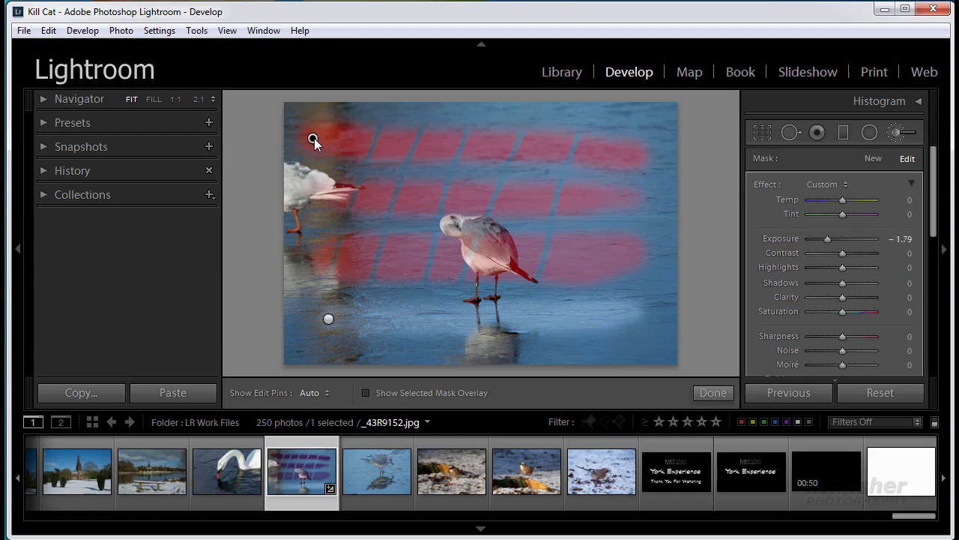
mouse_move(827, 239)
mouse_down()
mouse_move(837, 240)
mouse_move(827, 241)
mouse_up()
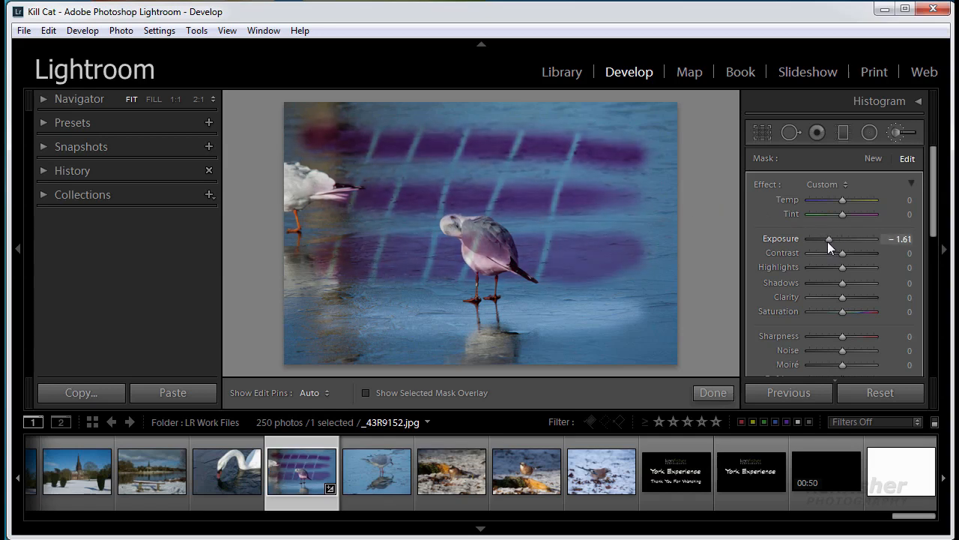